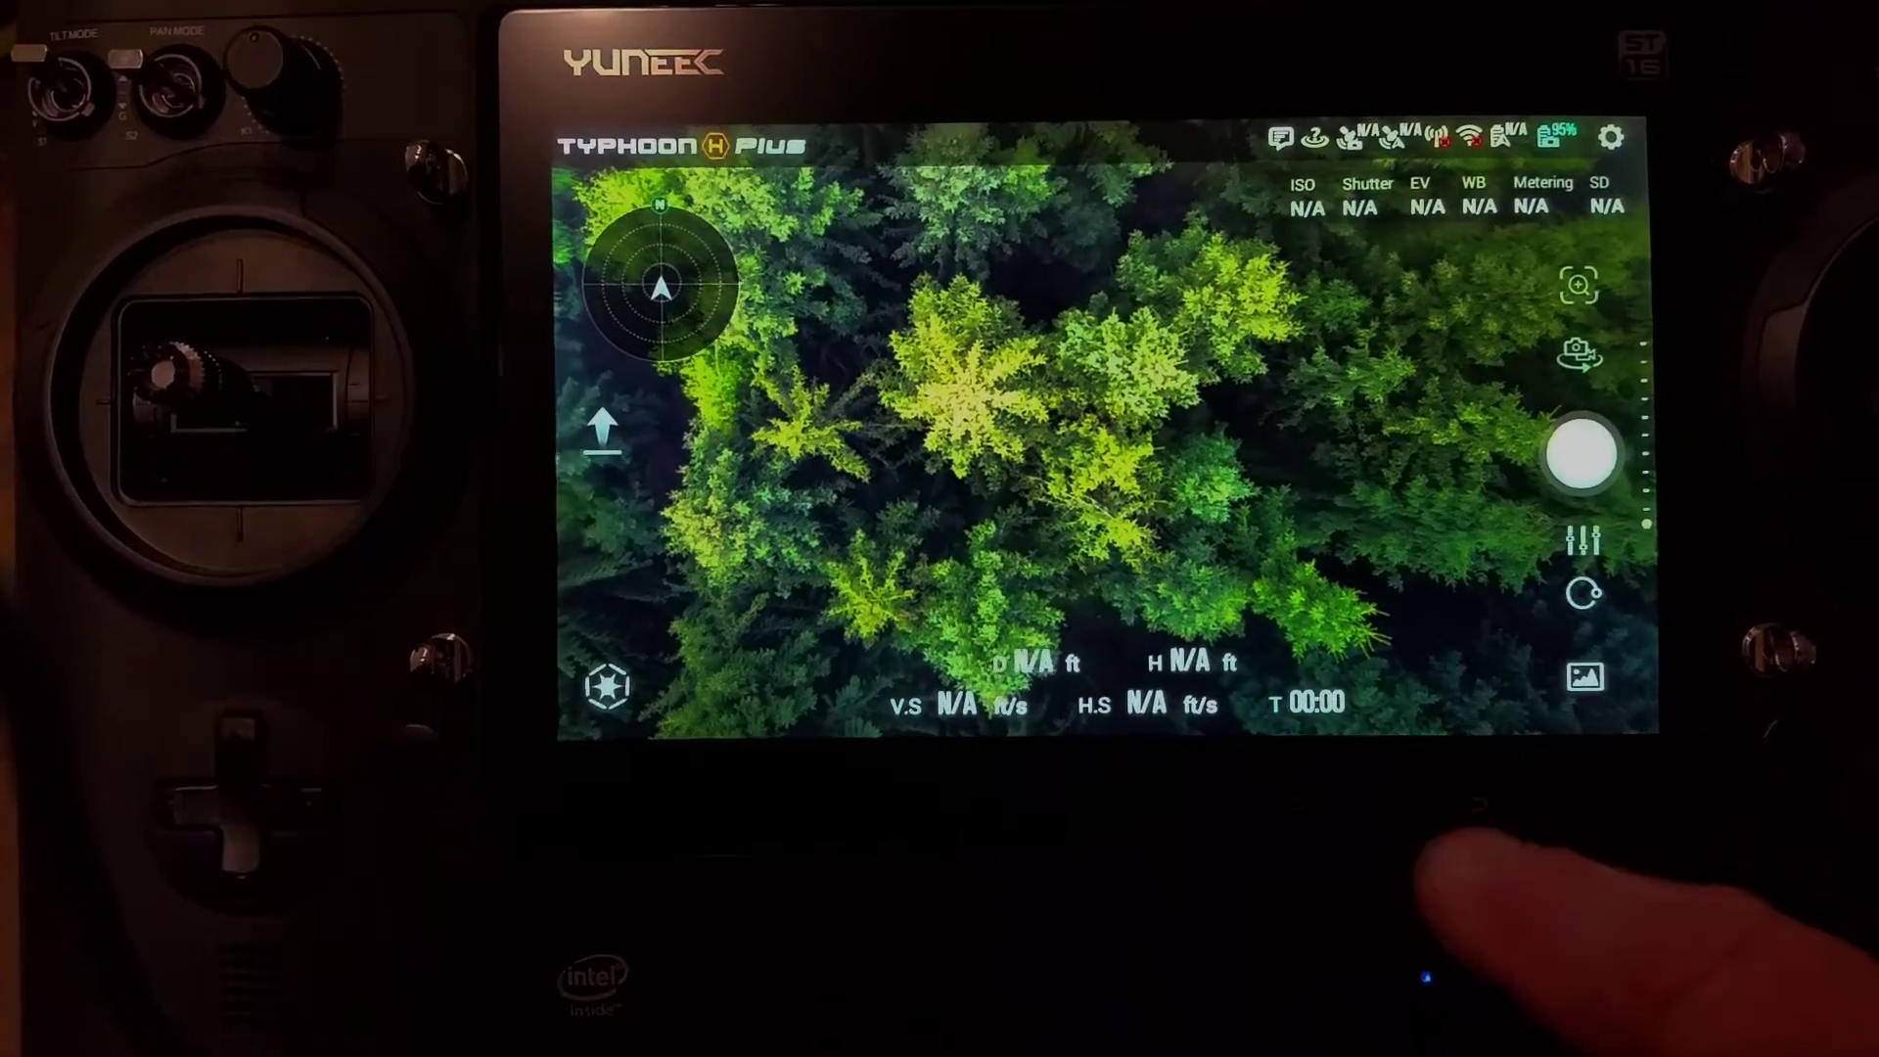
Step: Exit Yuneec FlightMode 2.0 by confirming the Exit App? prompt
{"action": "key", "text": "Escape"}
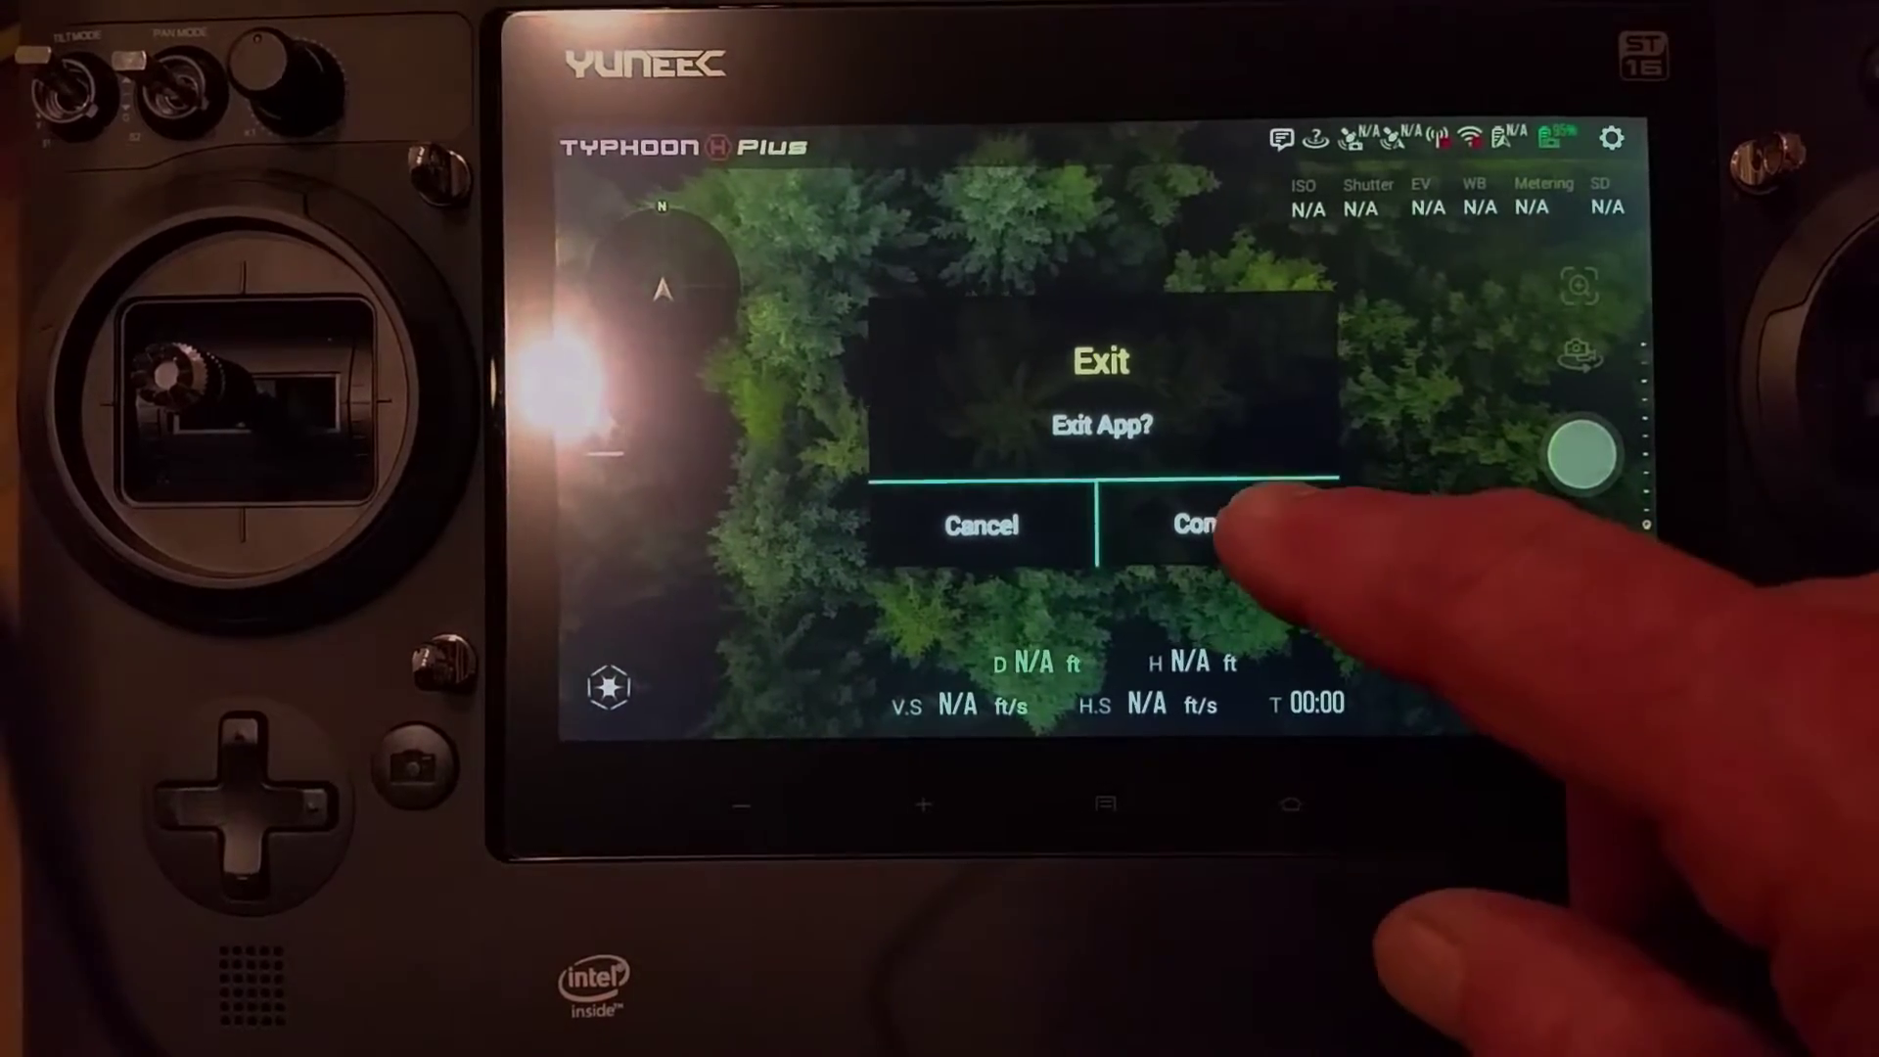
{"action": "left_click", "coordinate": [1220, 525]}
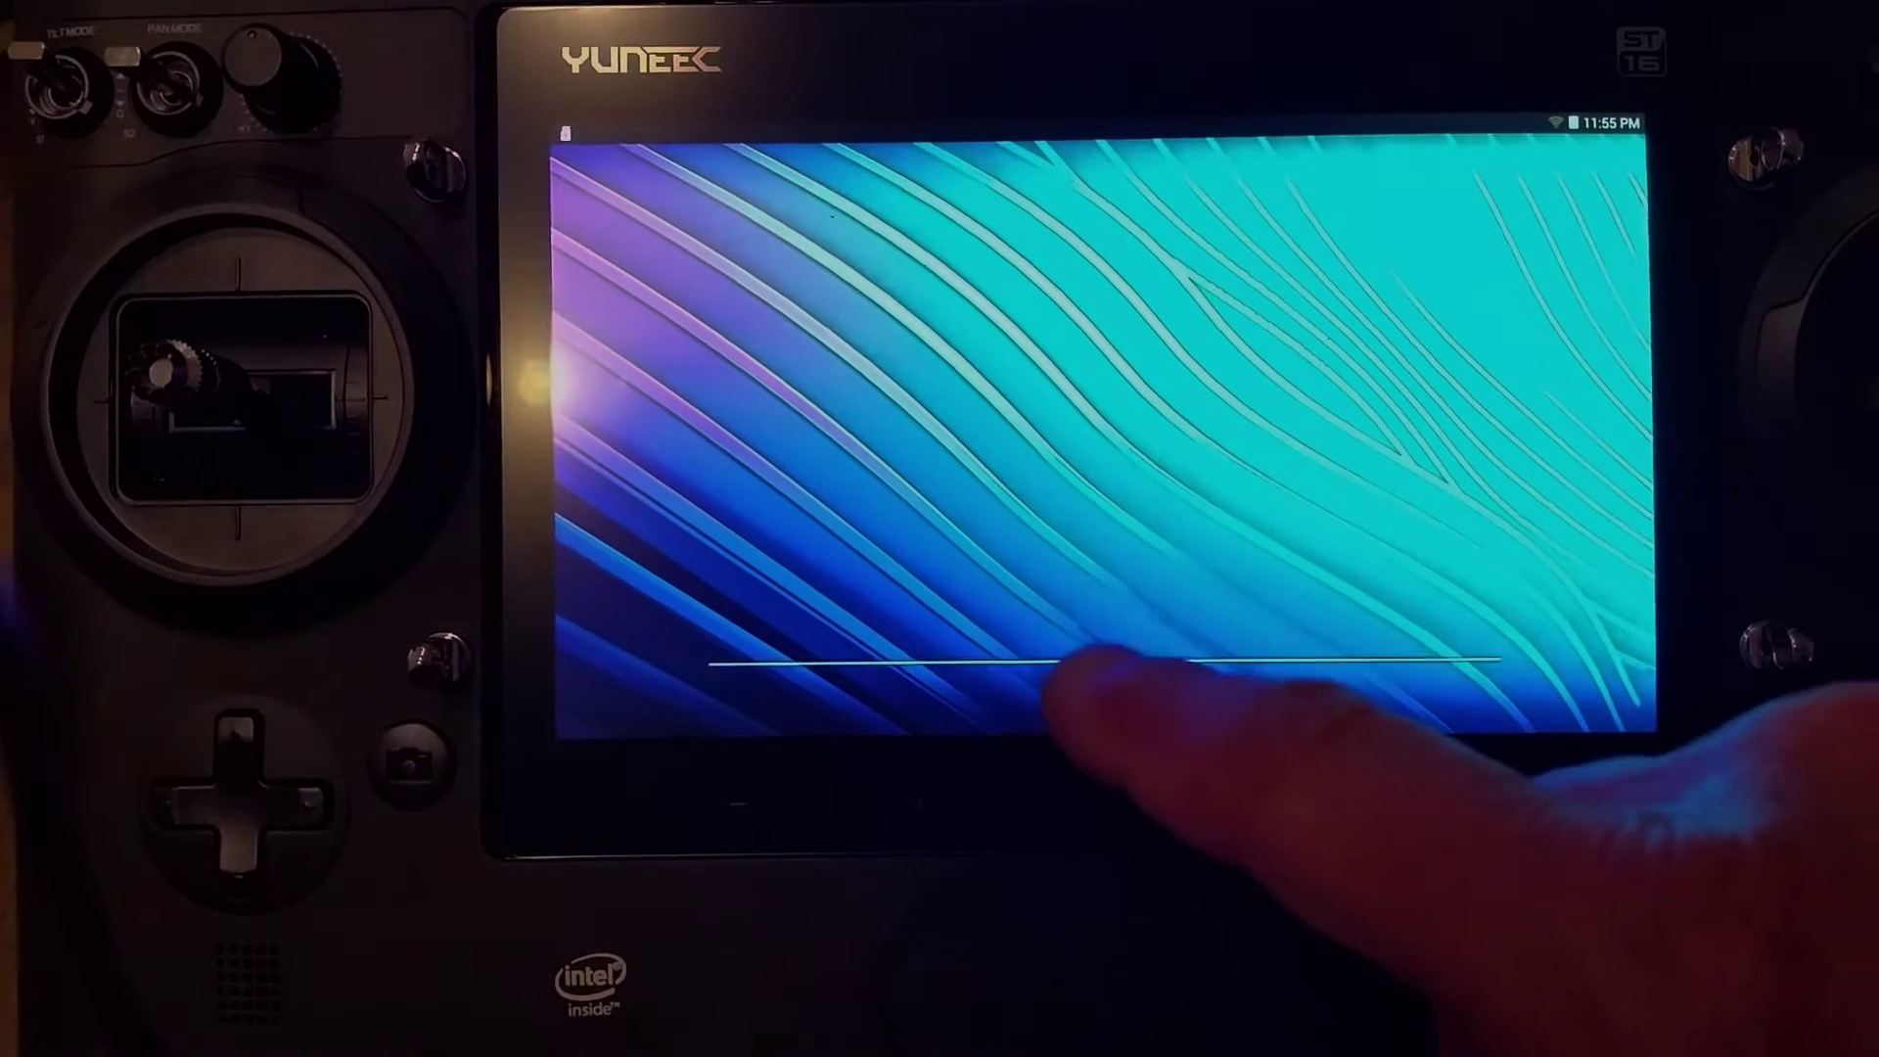
Step: Launch FlightControl from the app drawer and enter its Transmit Test
{"action": "left_click", "coordinate": [1101, 696]}
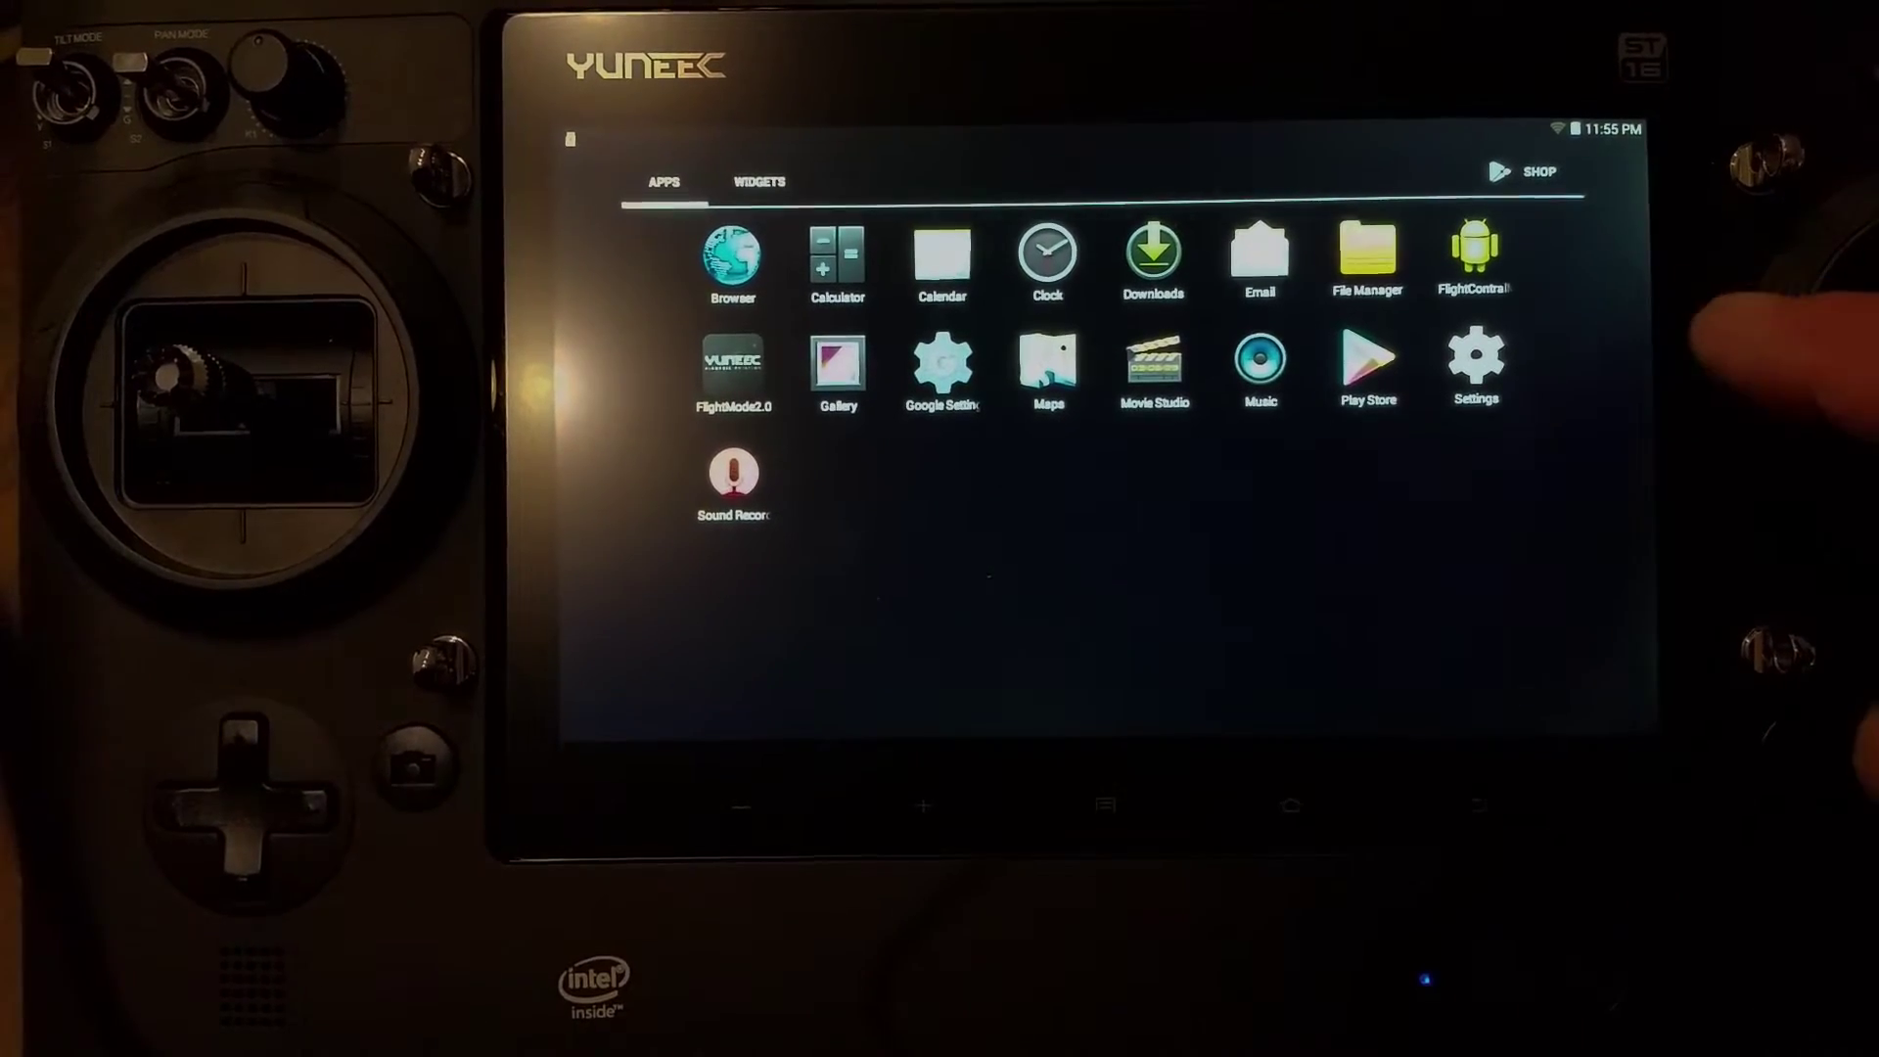
{"action": "left_click", "coordinate": [1468, 257]}
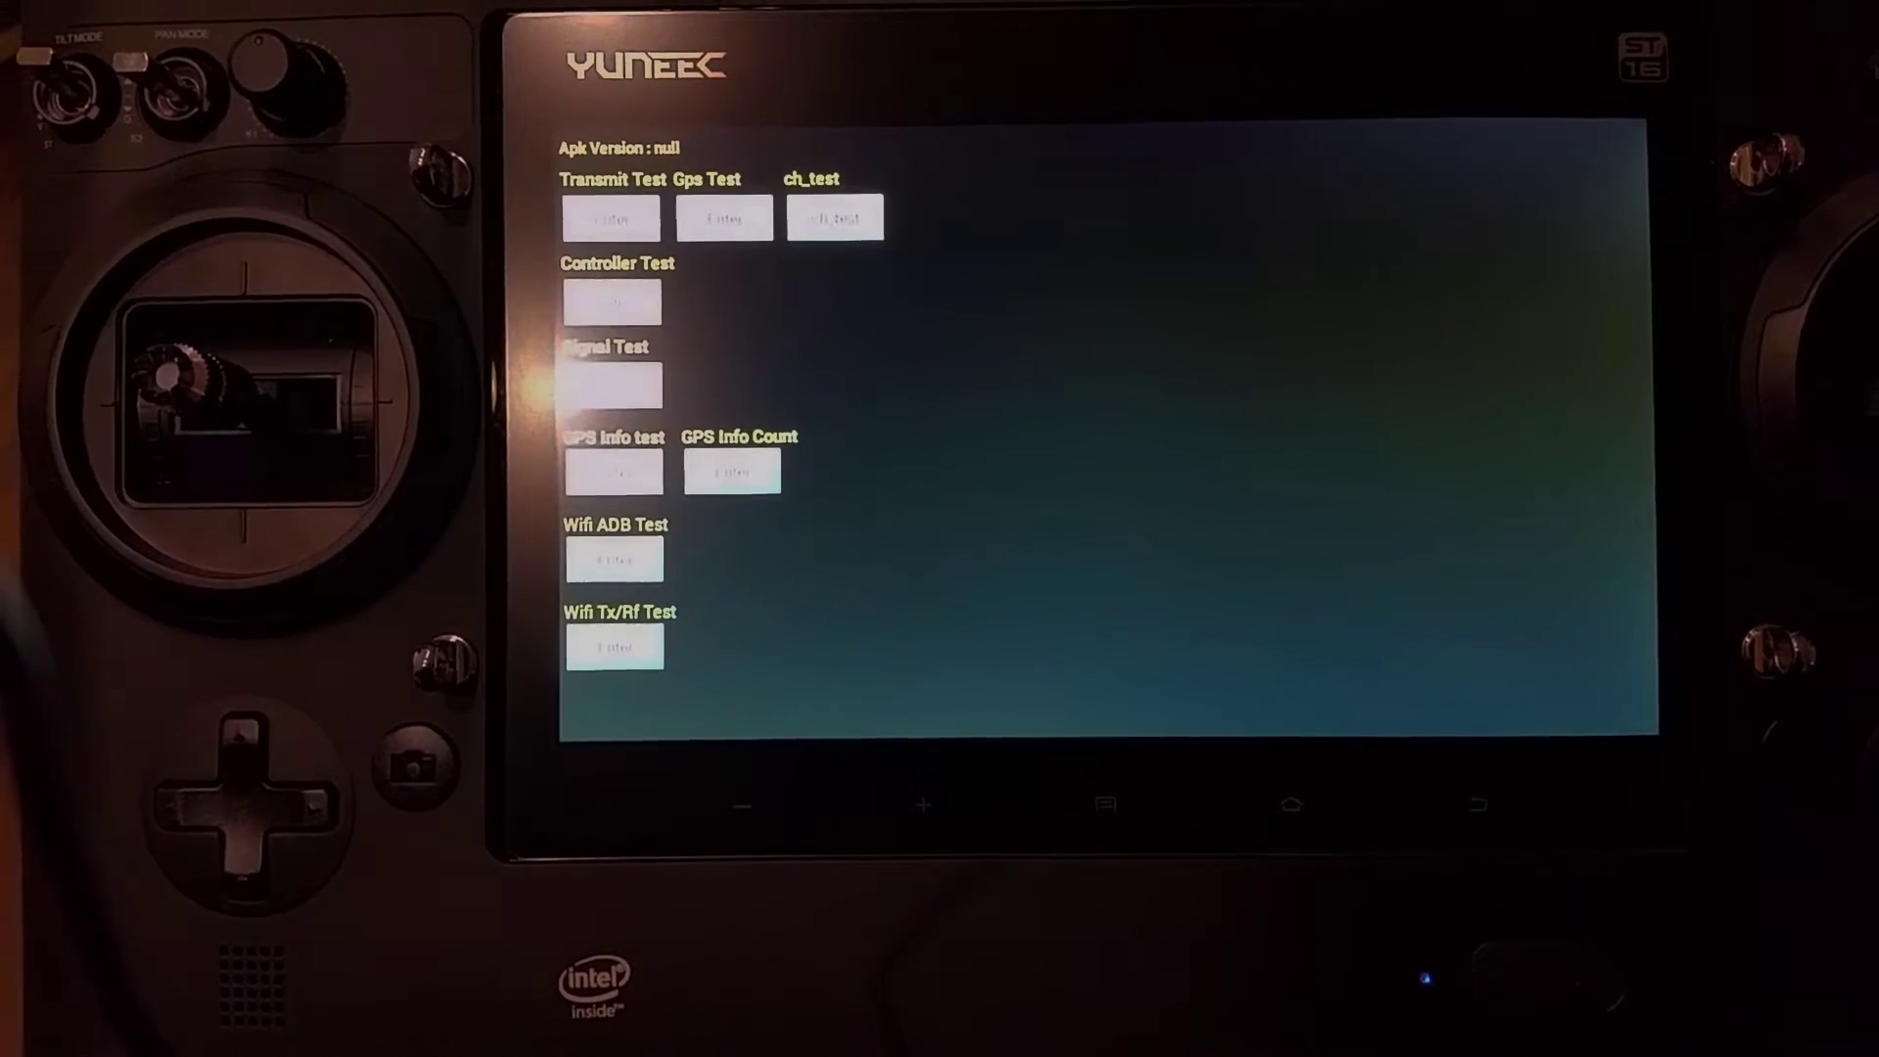
{"action": "left_click", "coordinate": [615, 646]}
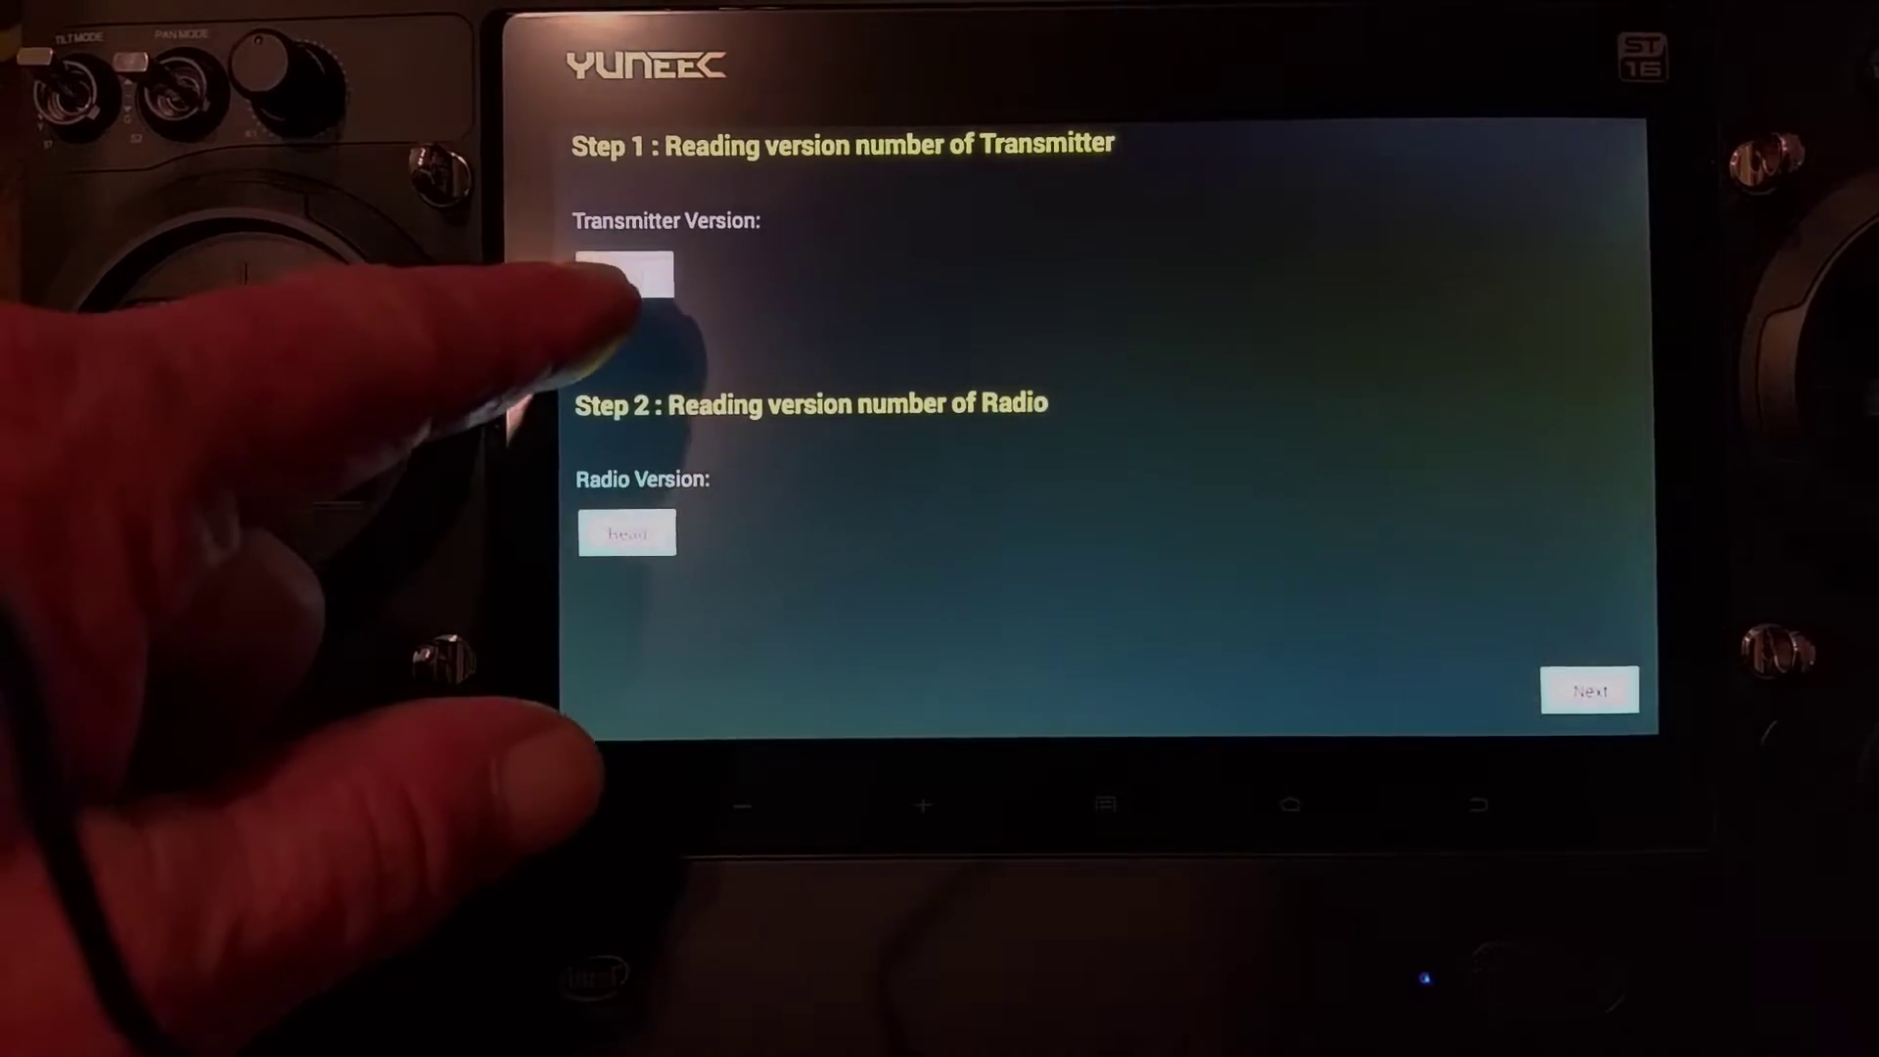
Step: Read the transmitter's firmware version under Transmitter Version
{"action": "left_click", "coordinate": [623, 274]}
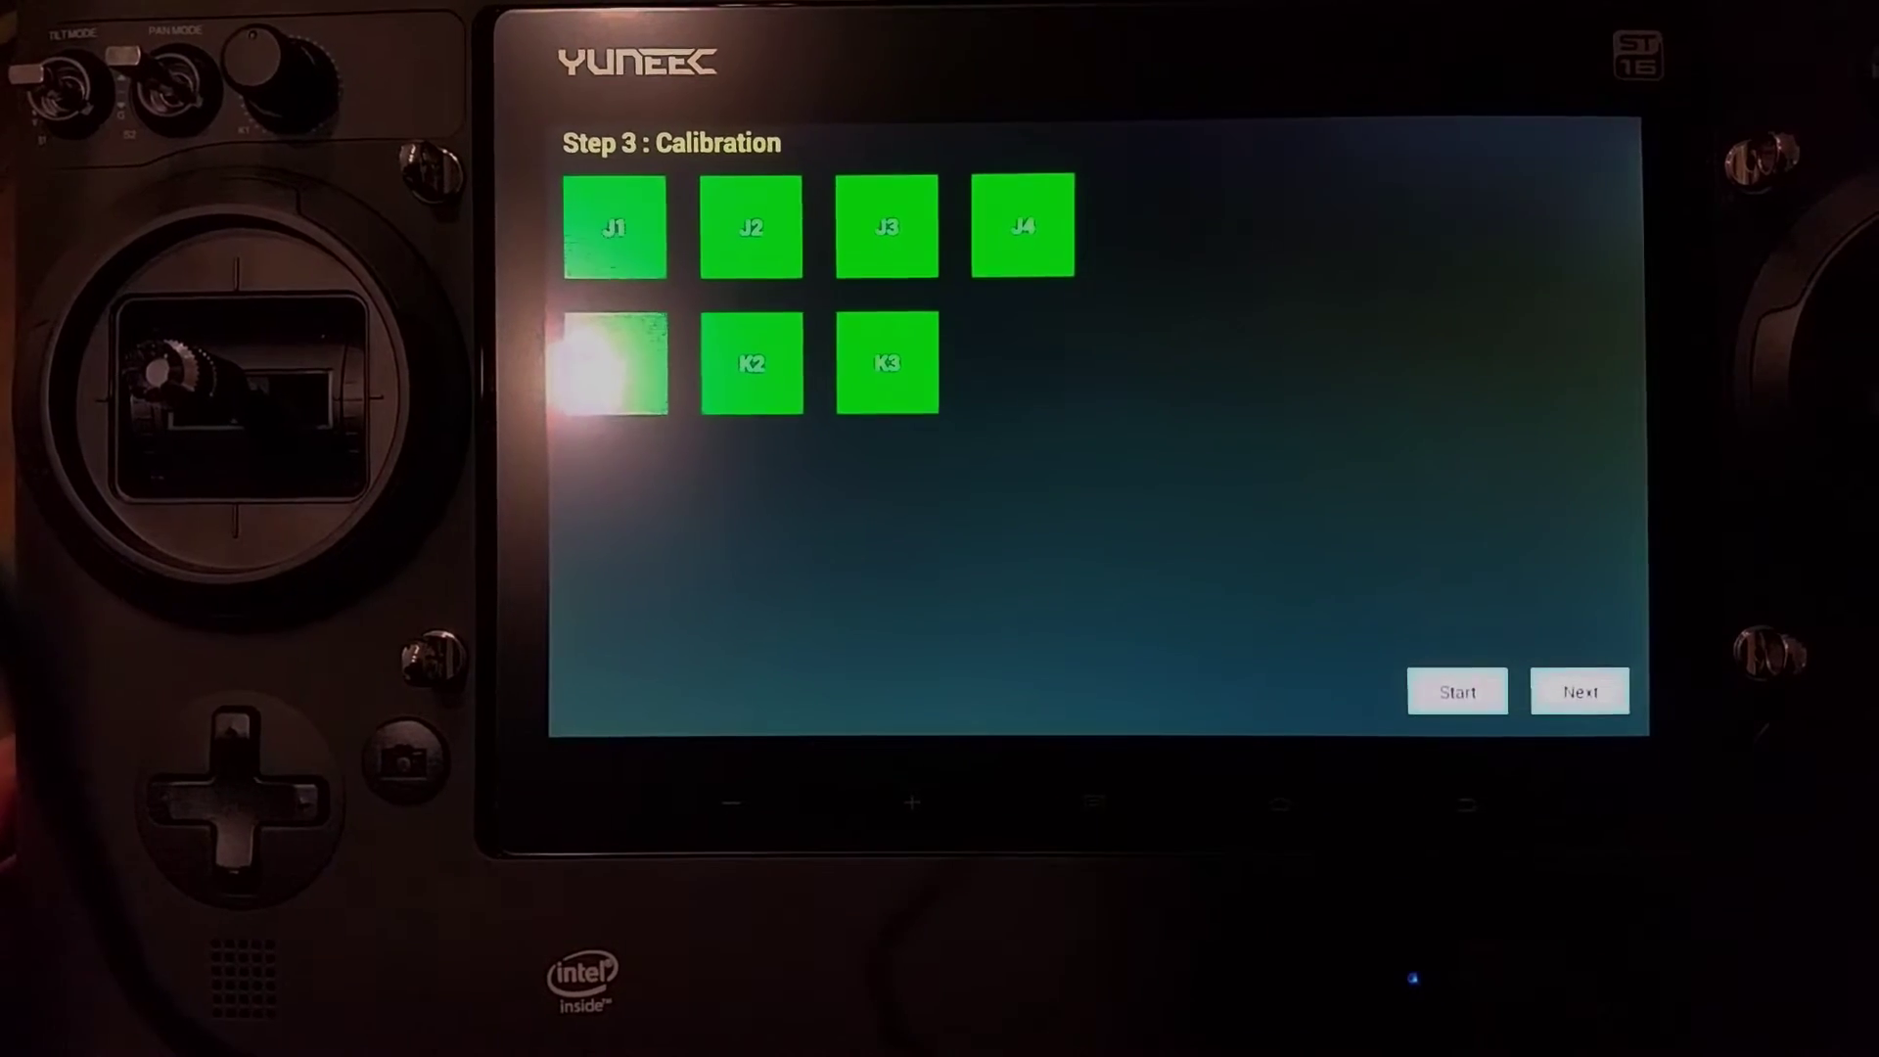
Step: Leave the calibration screen and close FlightControl back to the app list
{"action": "left_click", "coordinate": [1580, 692]}
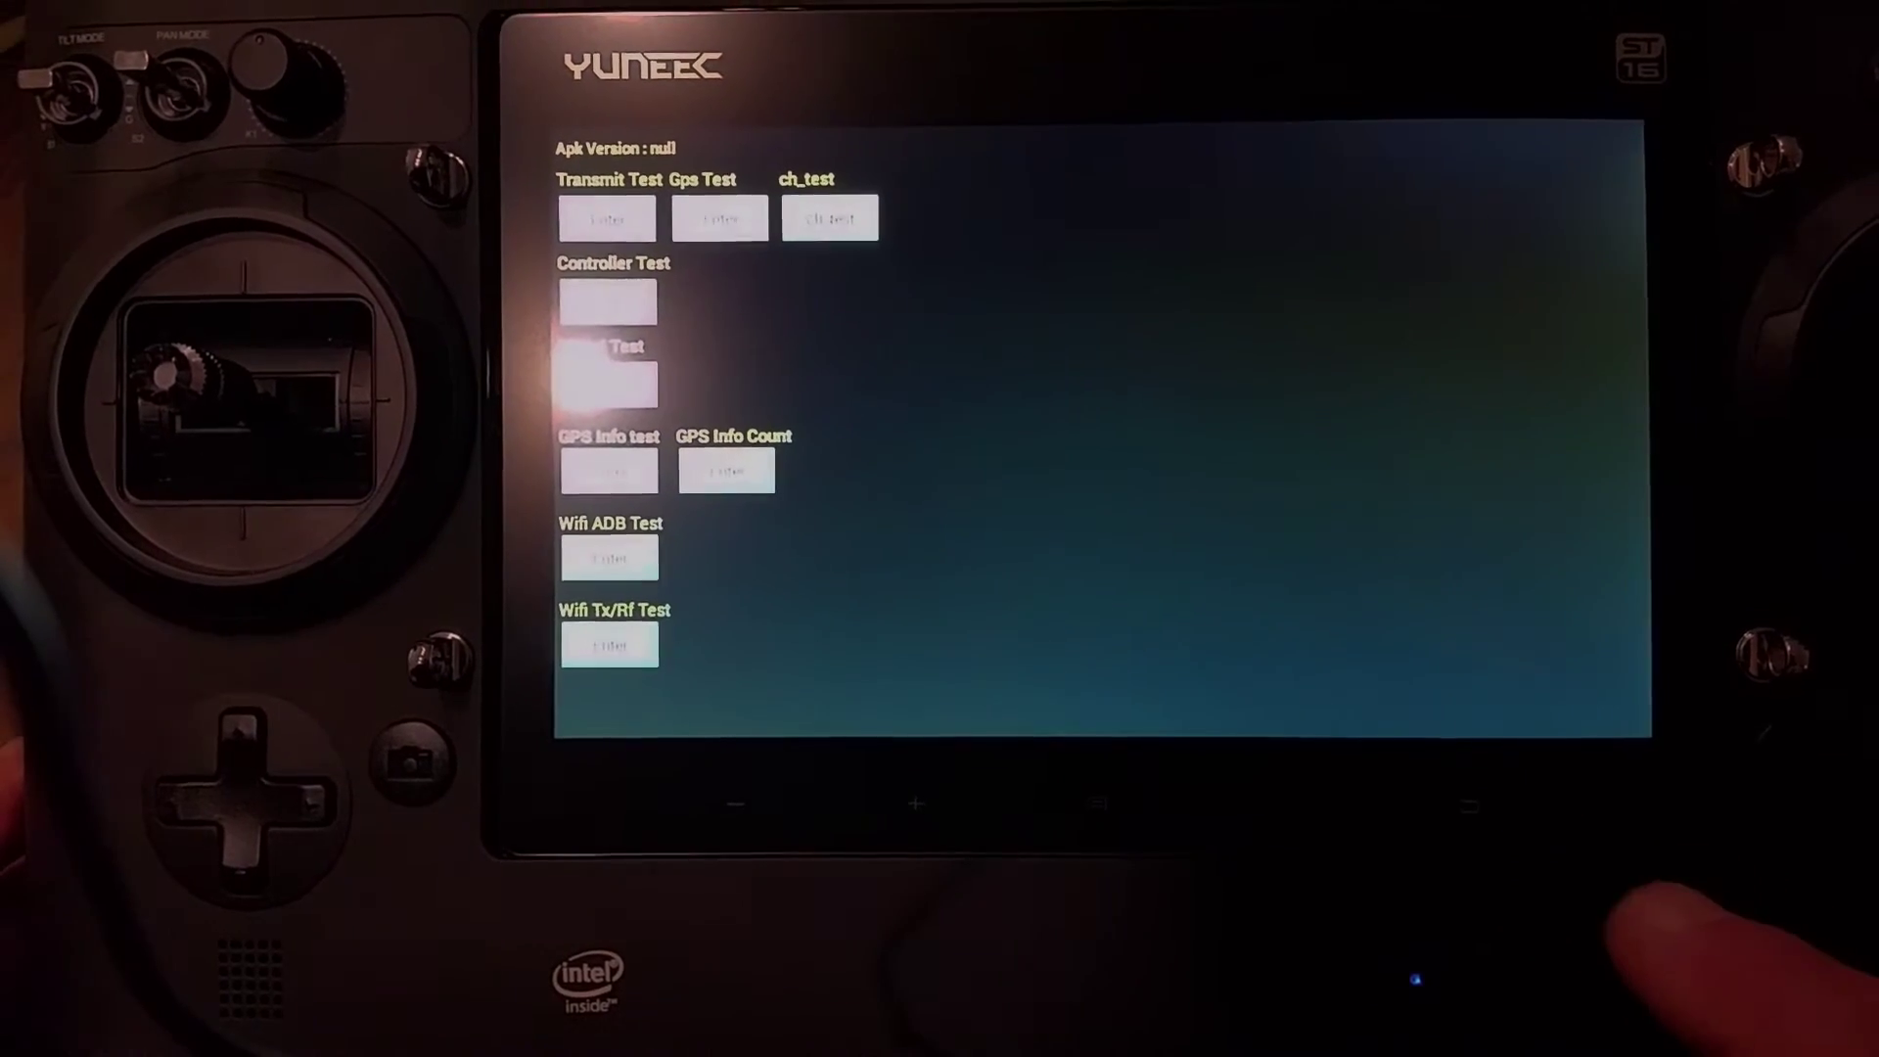
{"action": "left_click", "coordinate": [1468, 805]}
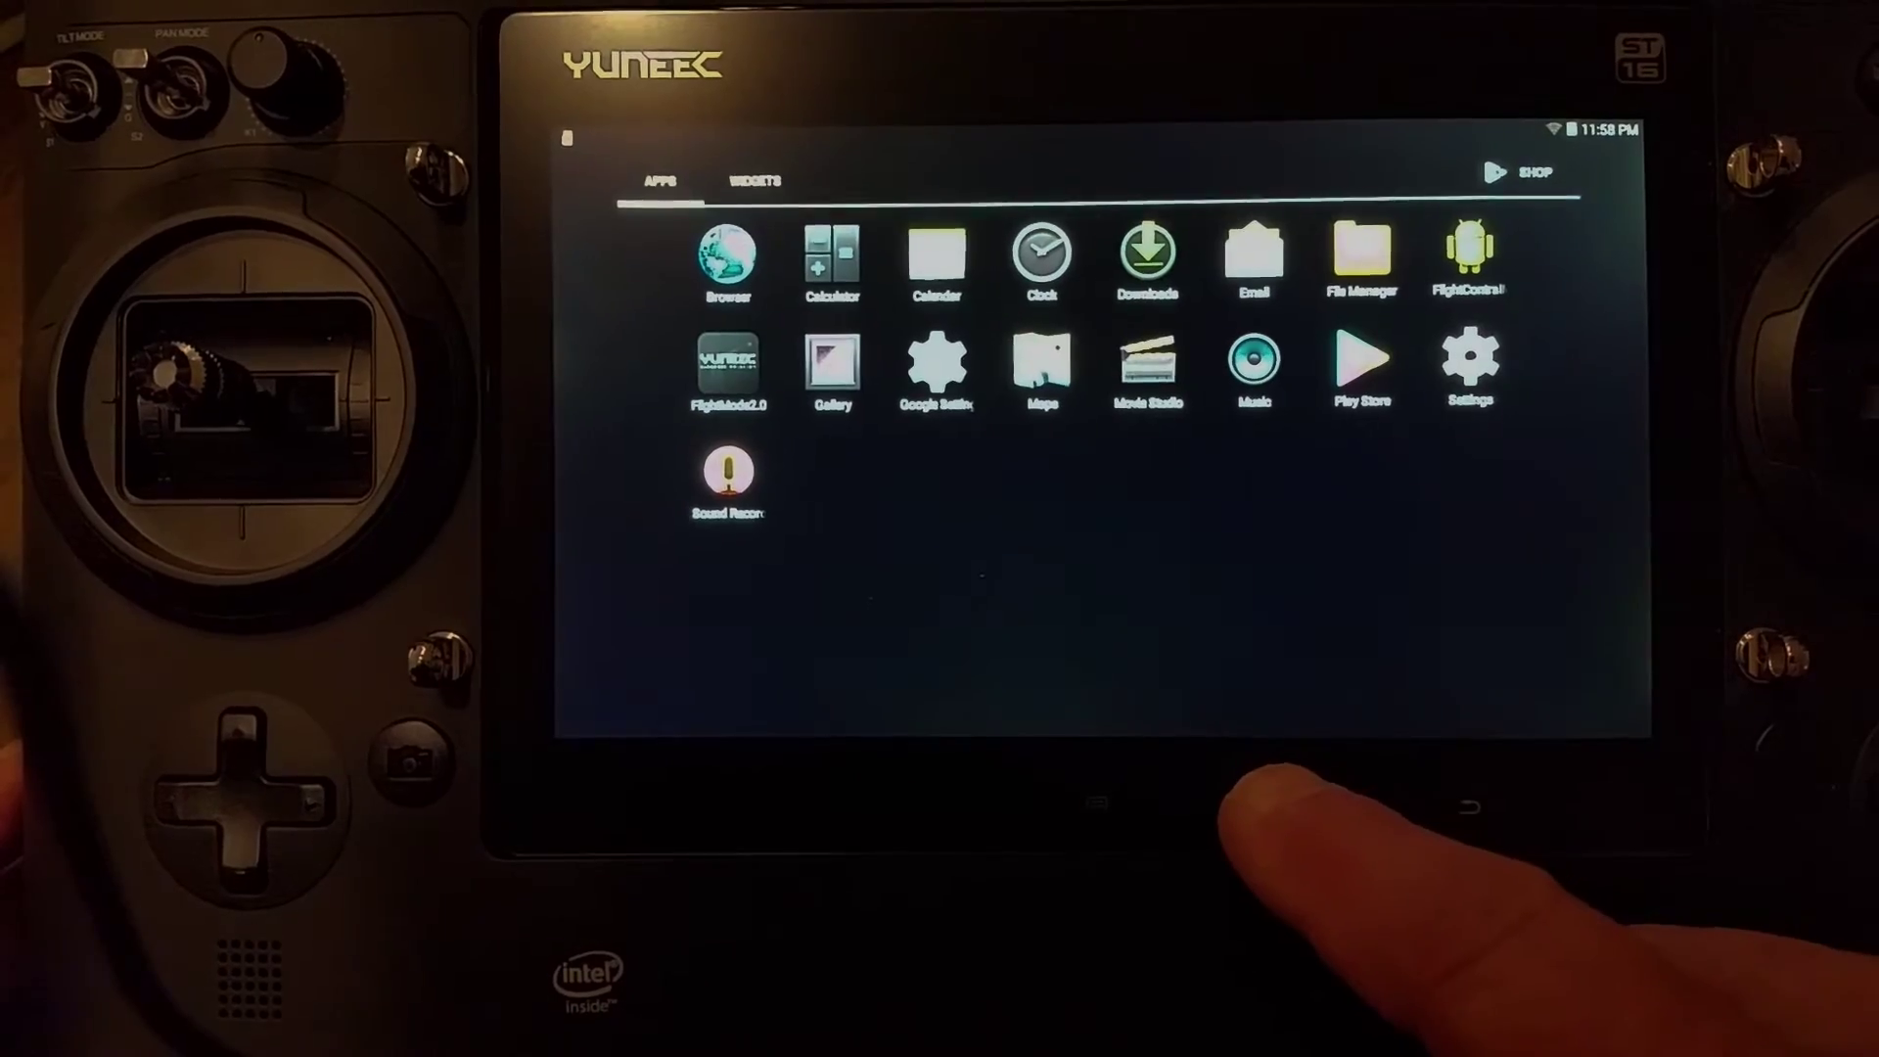
Step: Launch FlightMode2.0 from the app drawer into the Typhoon H Plus camera view
{"action": "left_click", "coordinate": [1281, 804]}
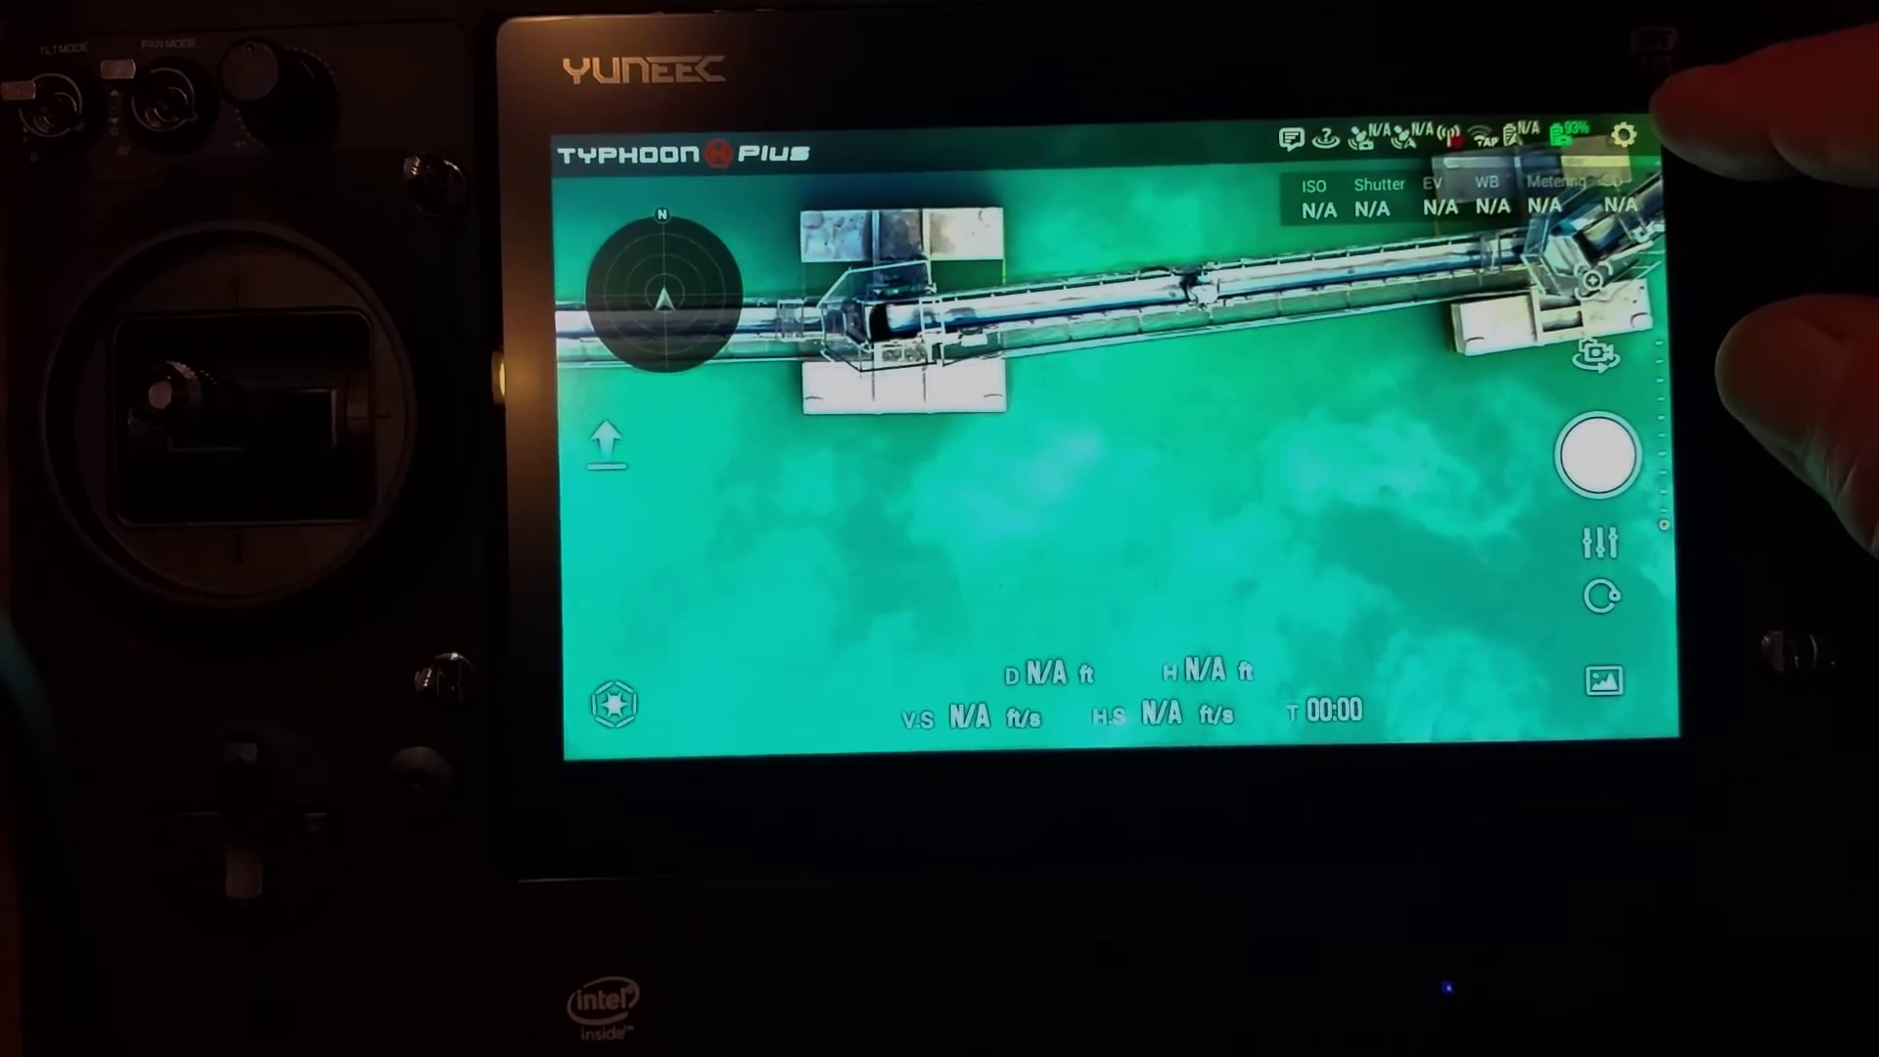
Step: Open the flight app's settings and go to the RC Monitor page
{"action": "left_click", "coordinate": [1624, 137]}
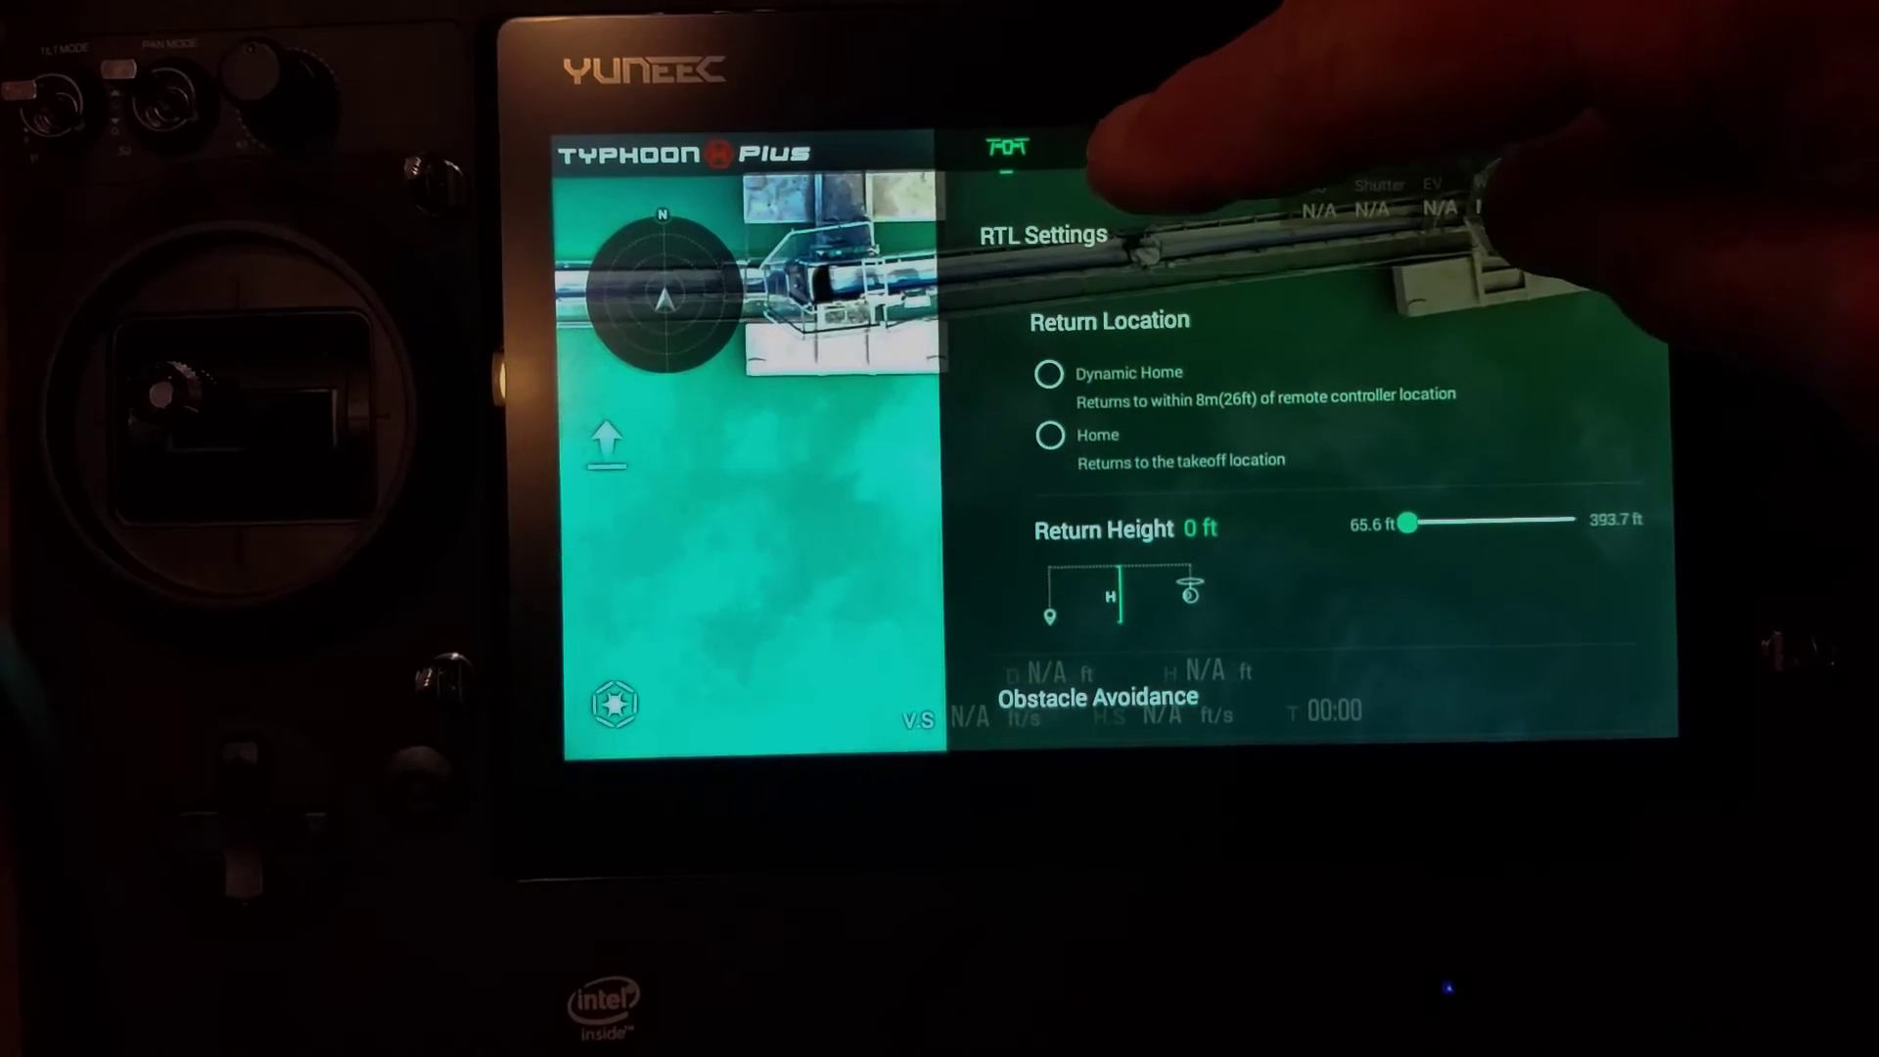
{"action": "scroll", "coordinate": [1322, 440], "scroll_direction": "down", "scroll_amount": 5}
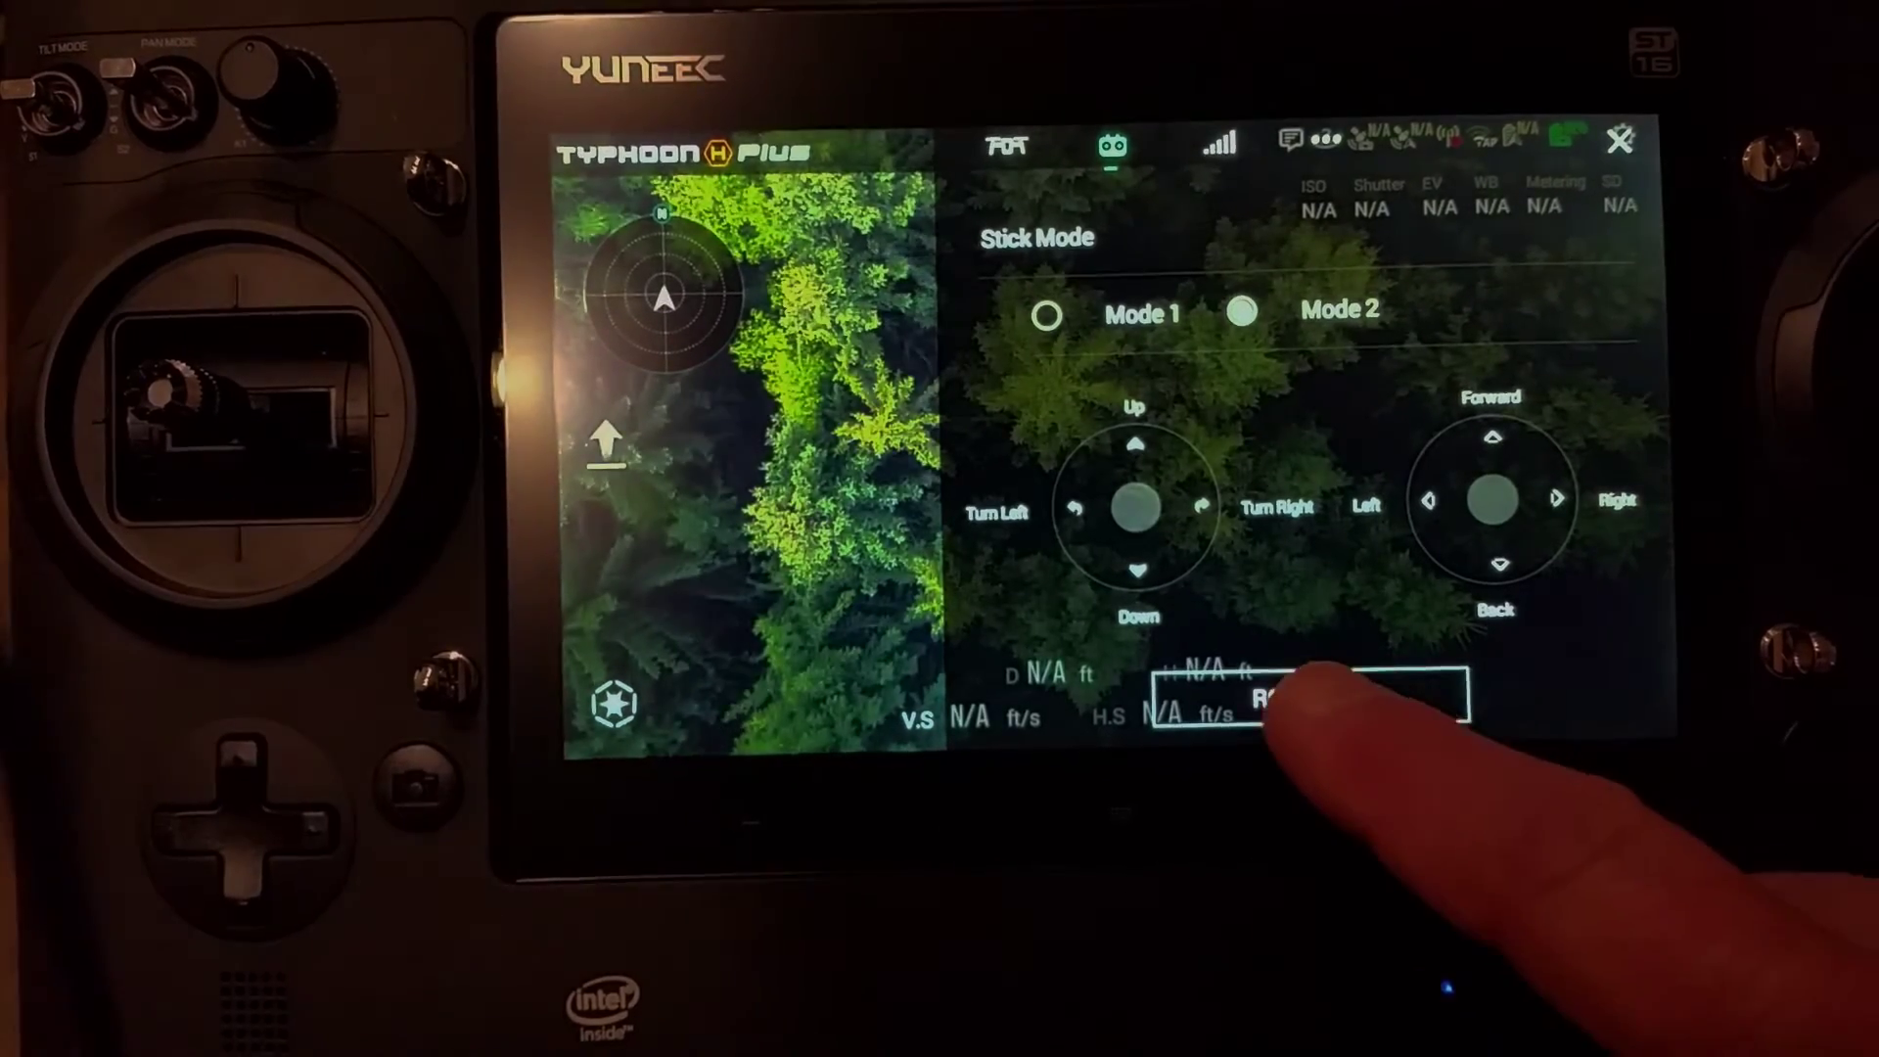
{"action": "left_click", "coordinate": [1315, 698]}
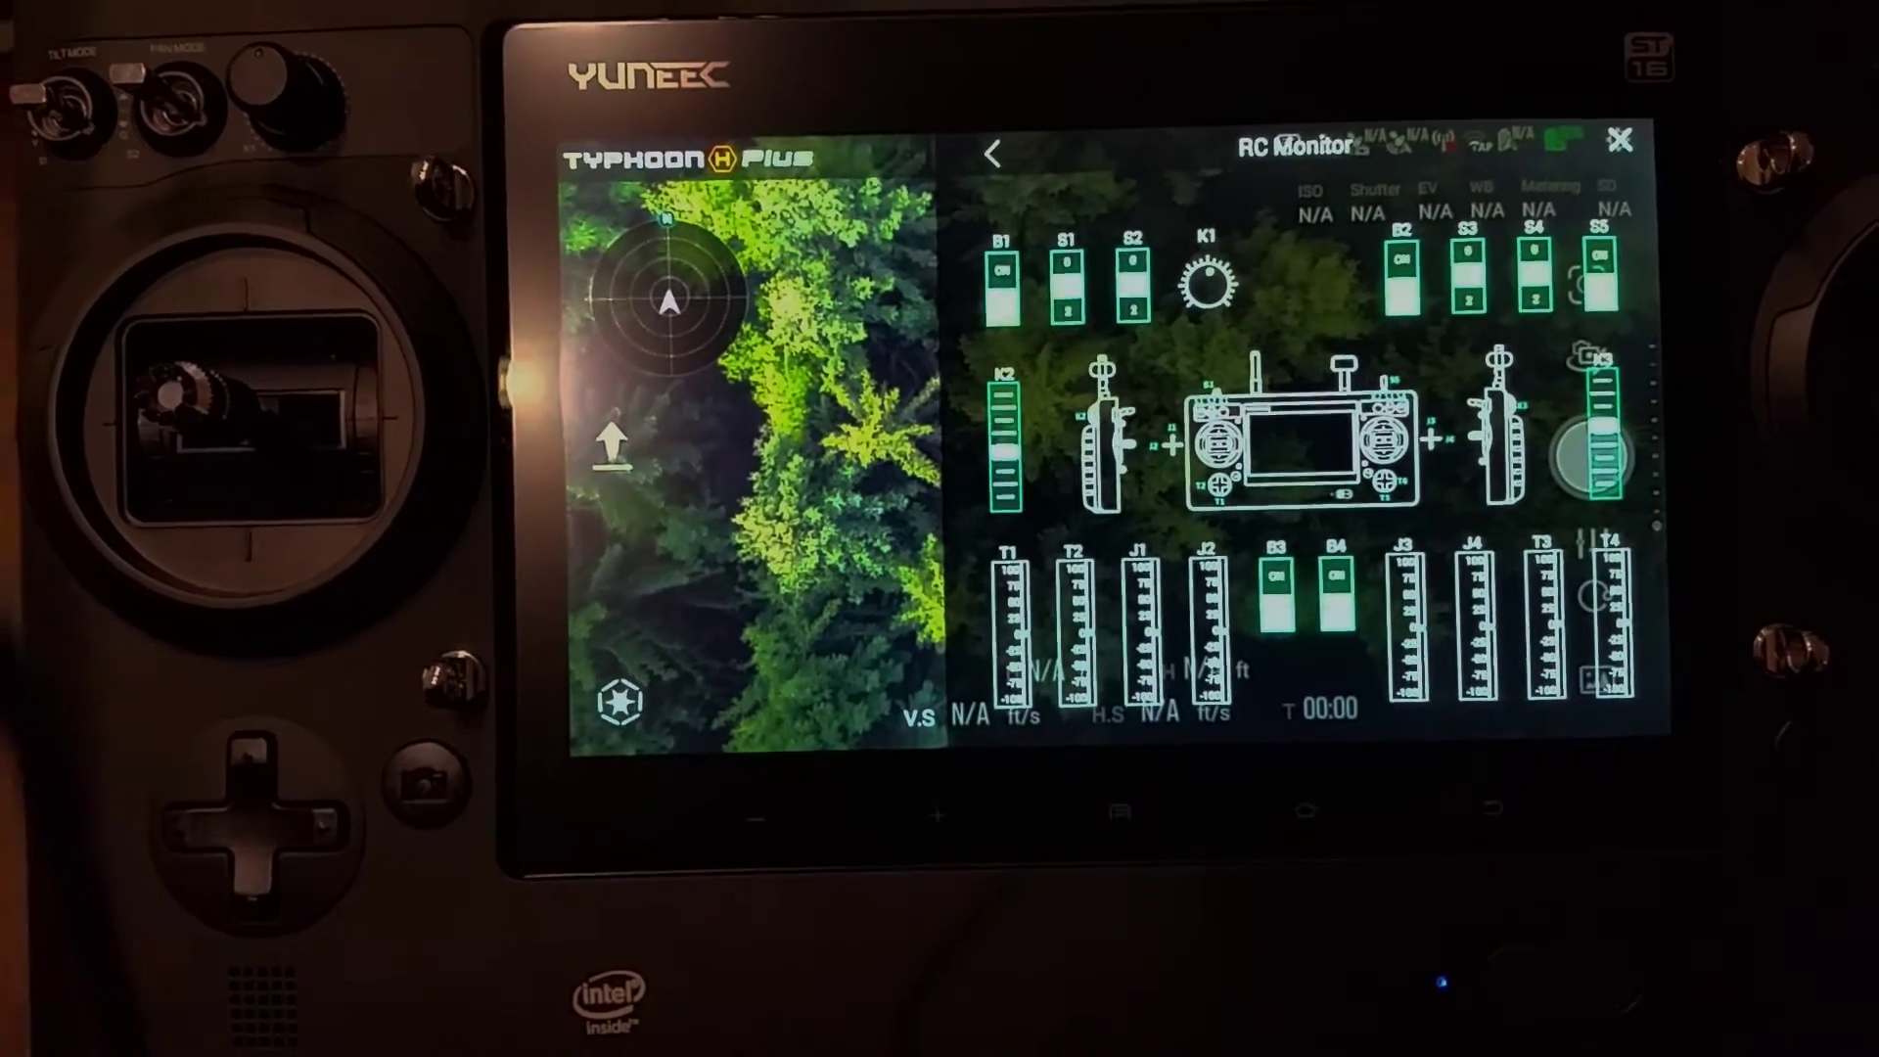